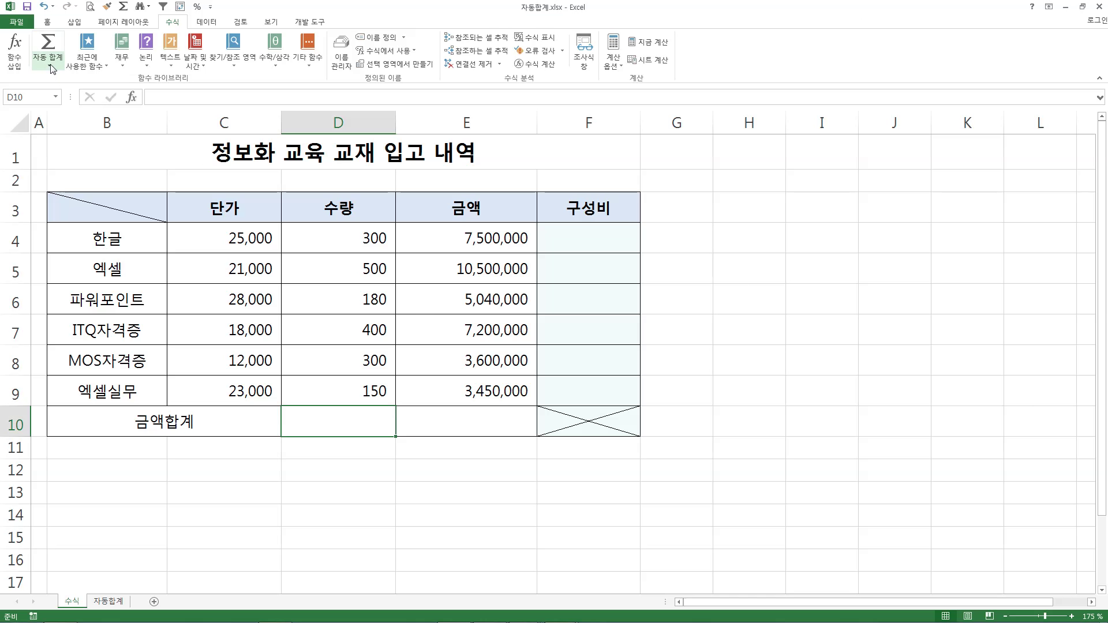
Step: Look over the AutoSum function choices and the 단가, 수량 and 금액 entries in the textbook table
click(50, 66)
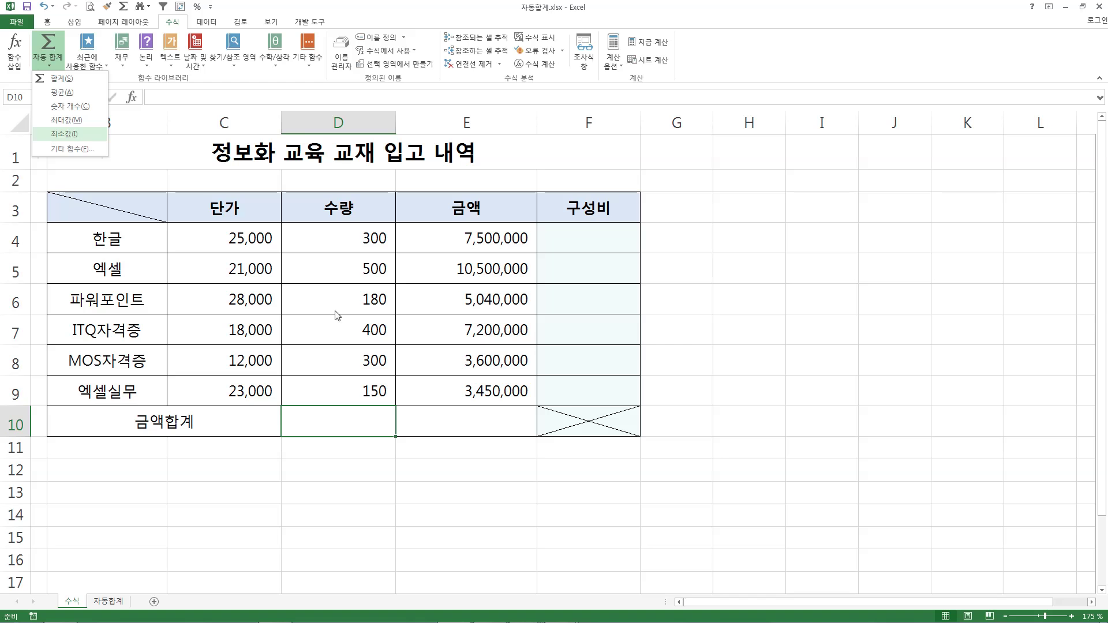
click(392, 315)
click(378, 319)
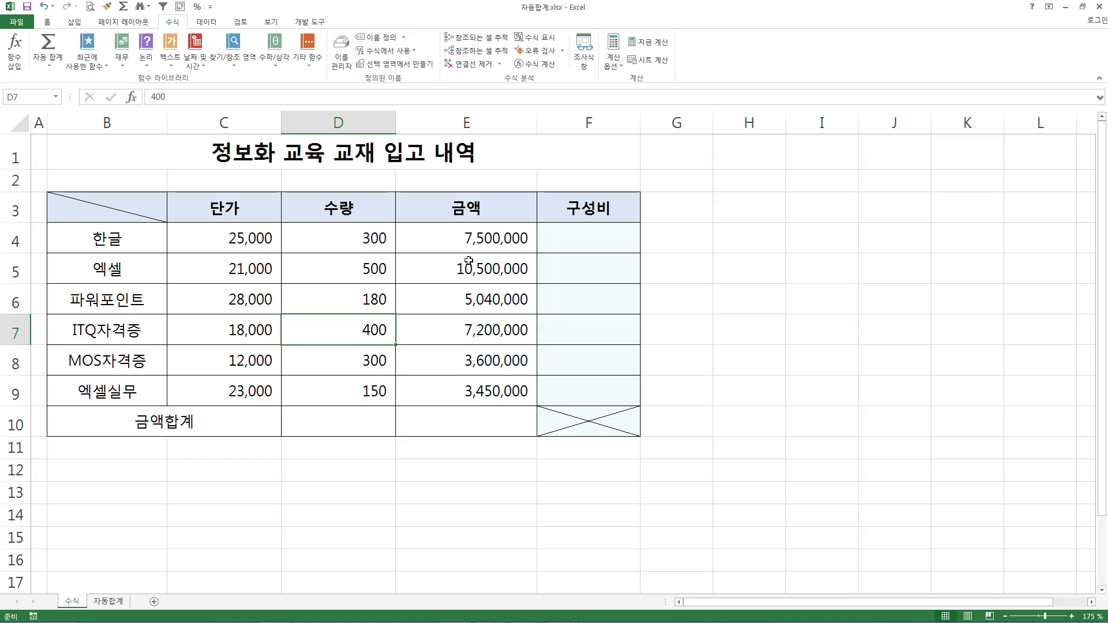
click(473, 325)
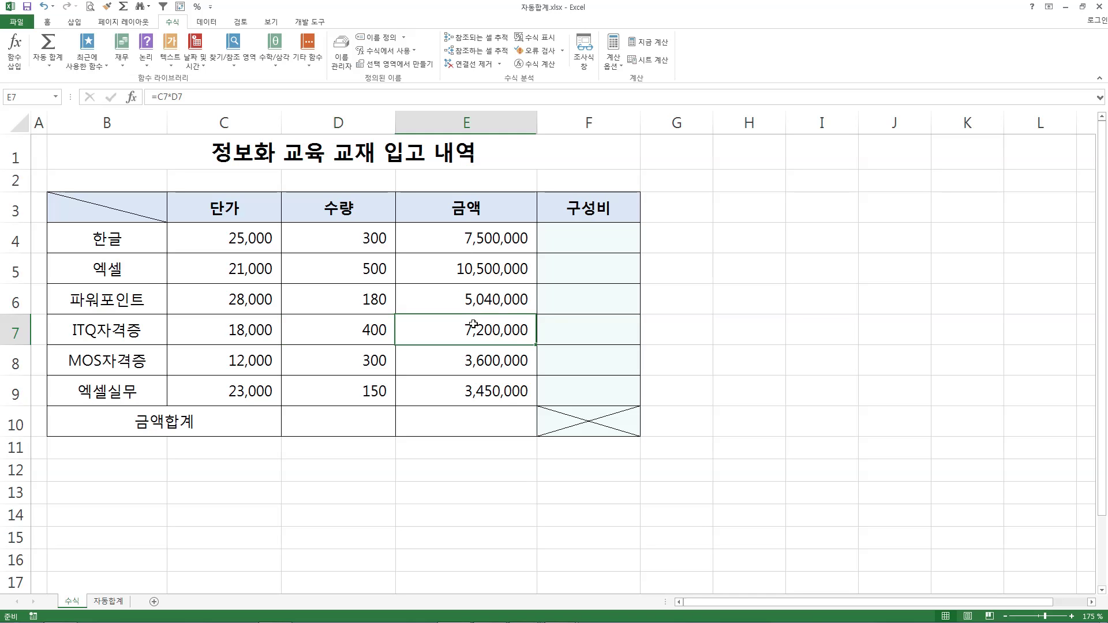
click(114, 245)
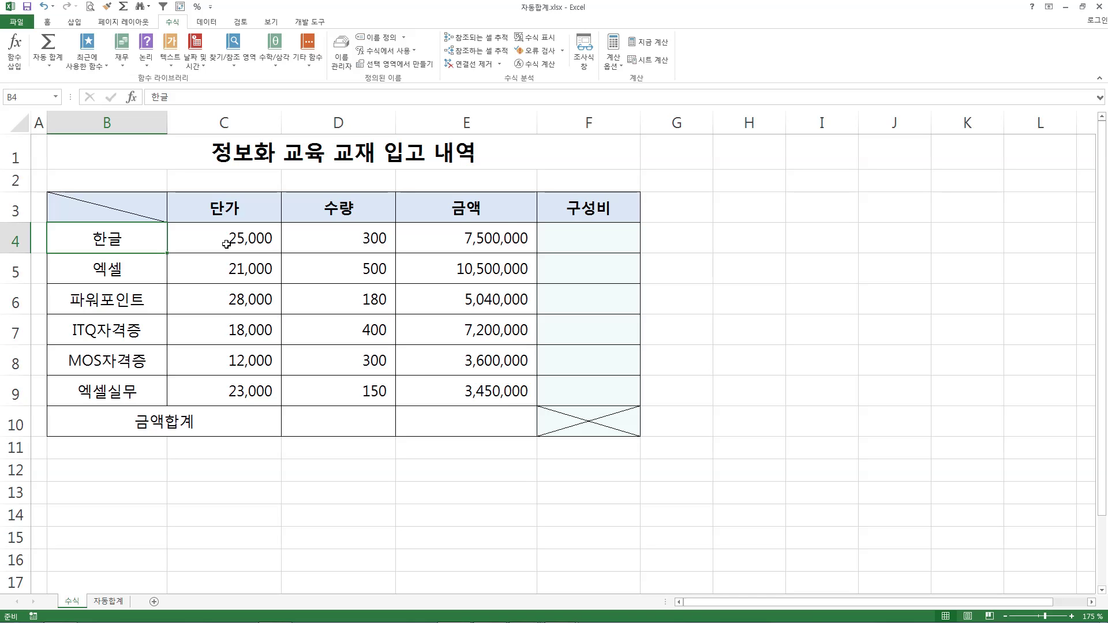
click(249, 237)
click(369, 239)
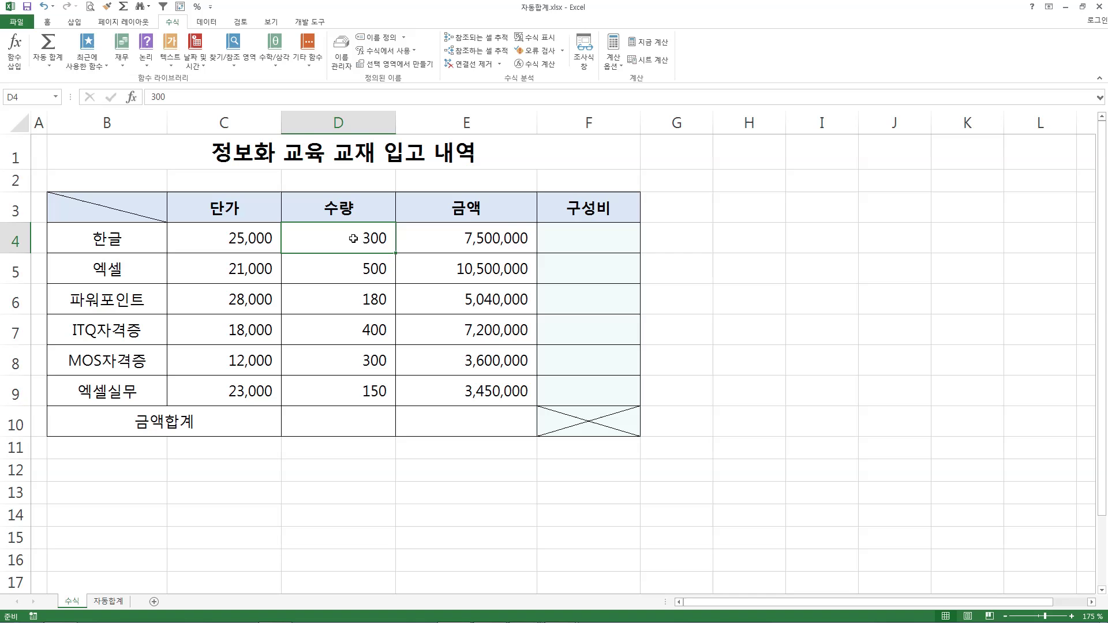
click(504, 244)
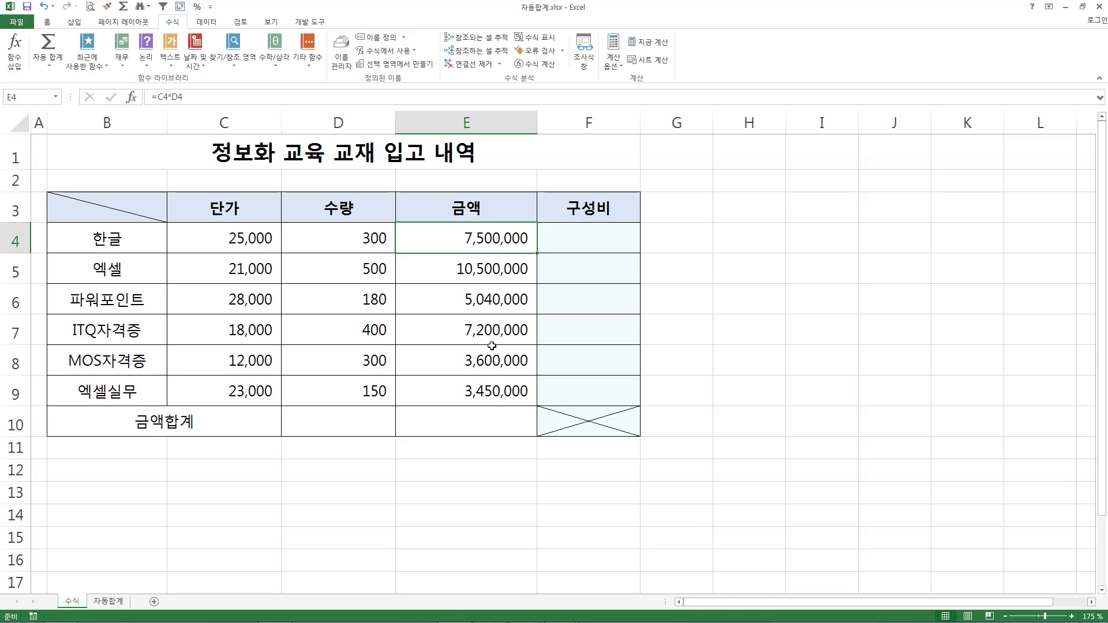
Step: Sum D4:D9 into D10 with AutoSum, check its formula range, and fill the sum across to E10
click(346, 424)
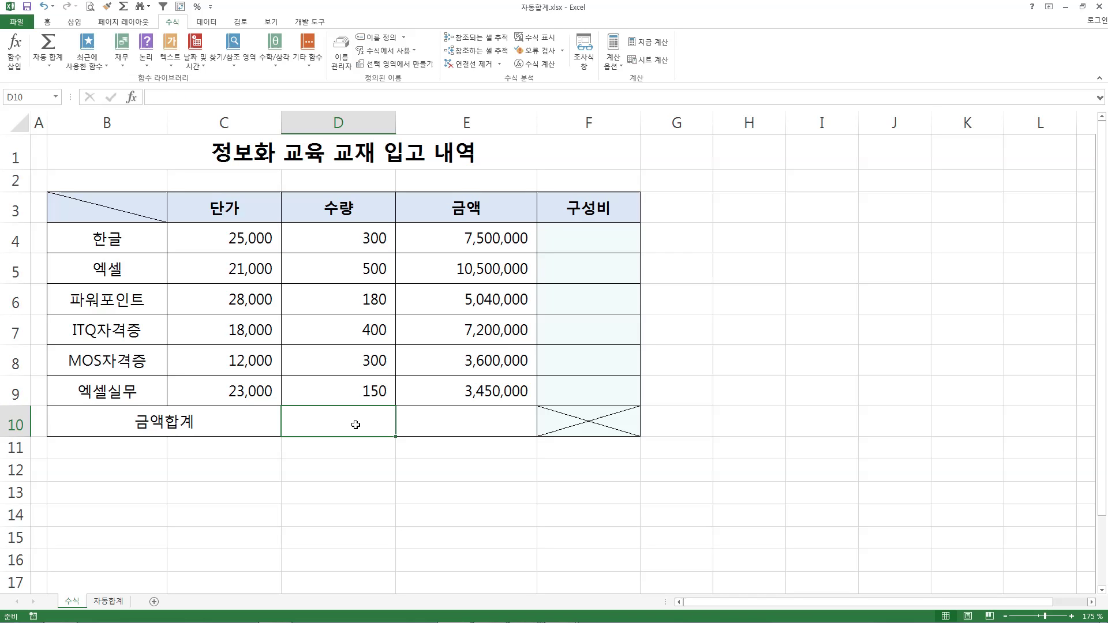
click(480, 423)
click(348, 424)
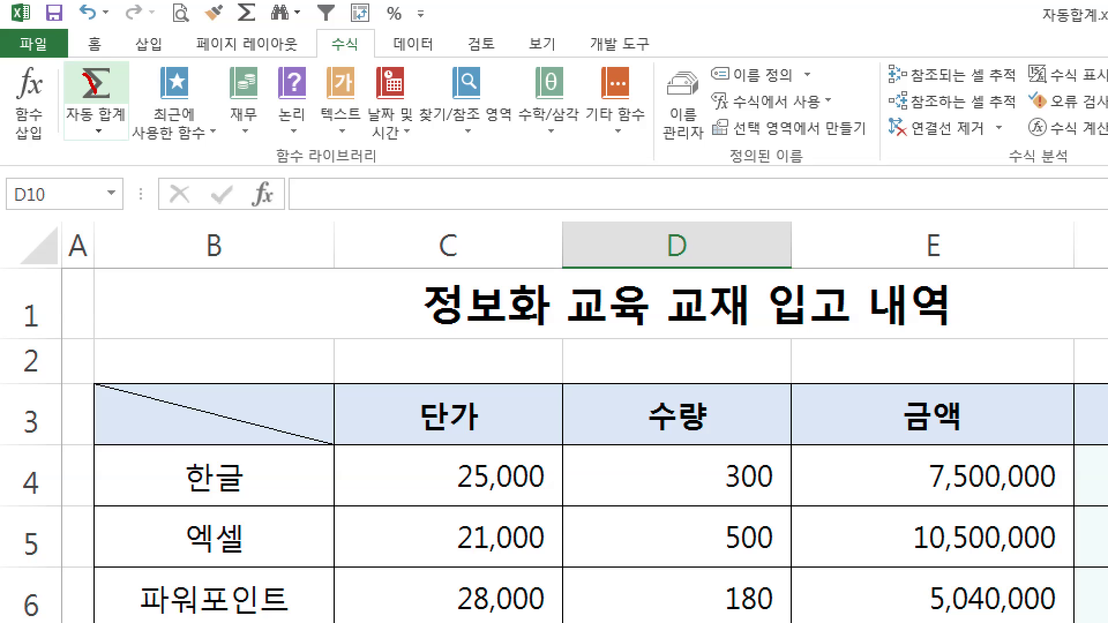
drag(93, 92, 143, 44)
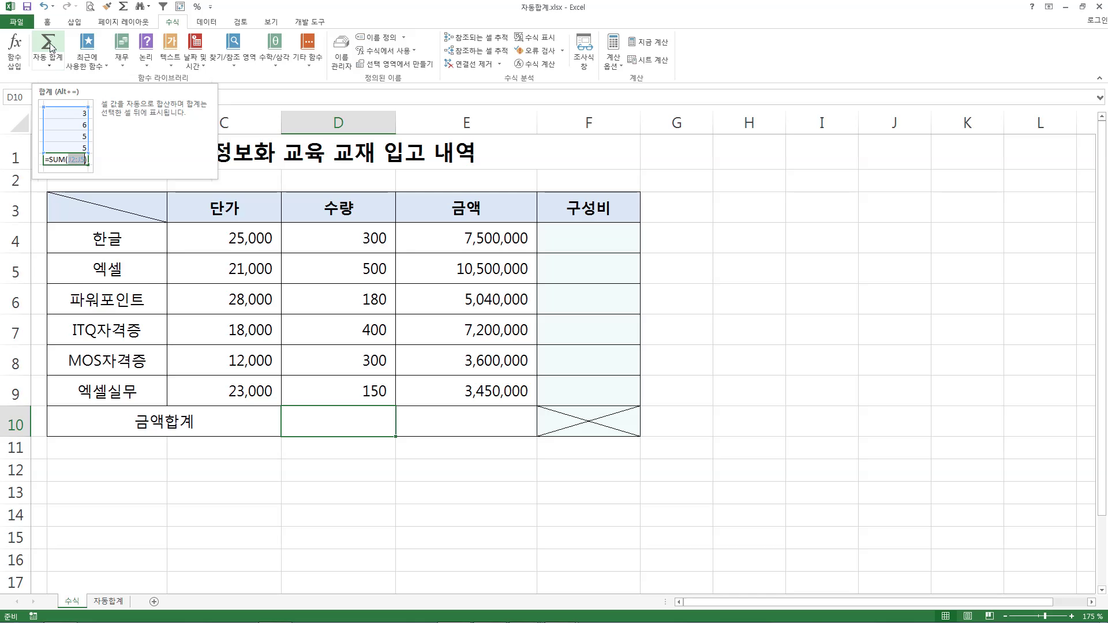
click(51, 46)
click(51, 46)
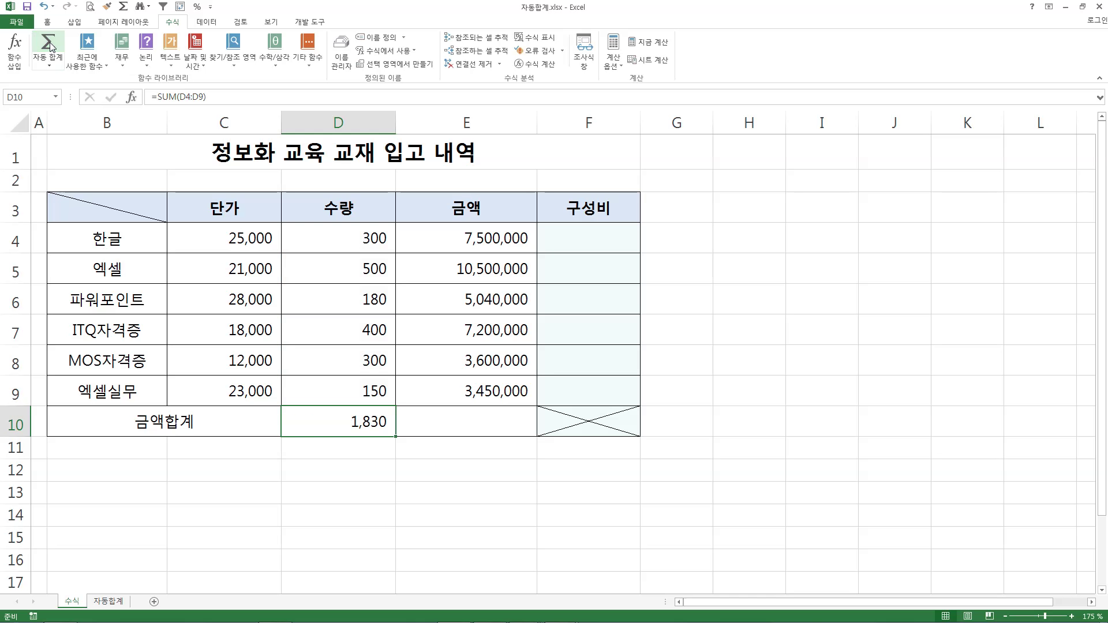
double_click(379, 427)
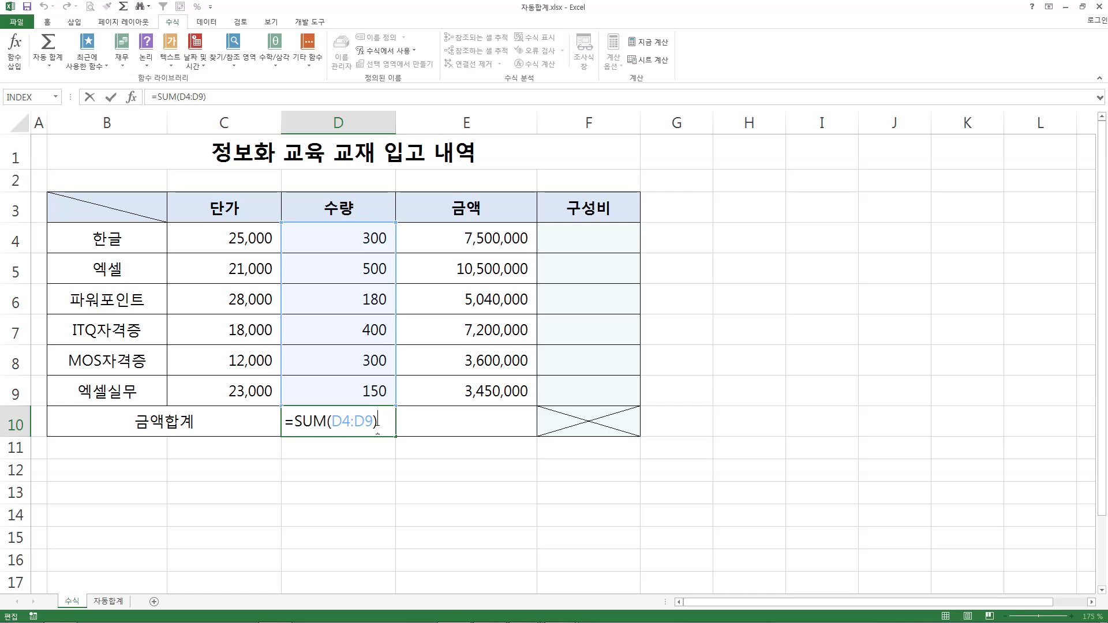
key(Escape)
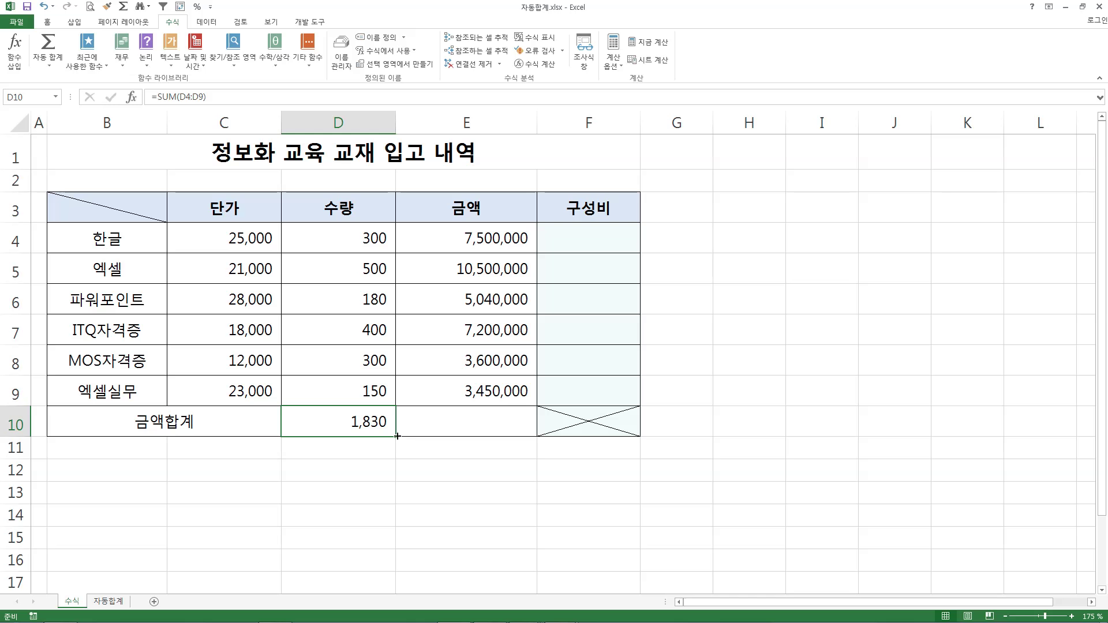
drag(397, 436, 507, 436)
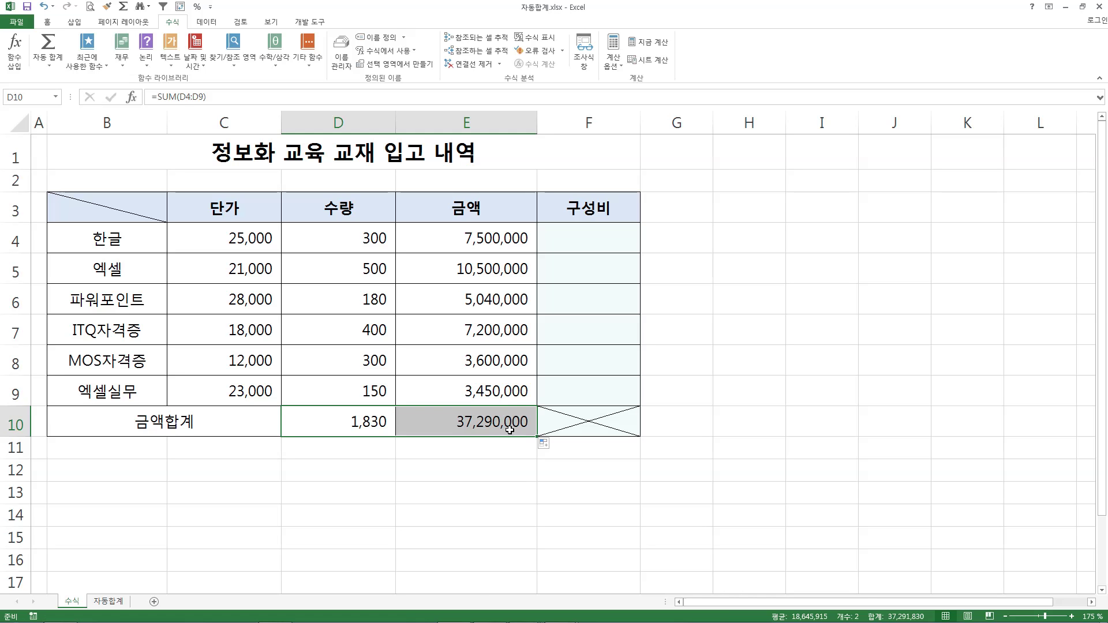
click(507, 434)
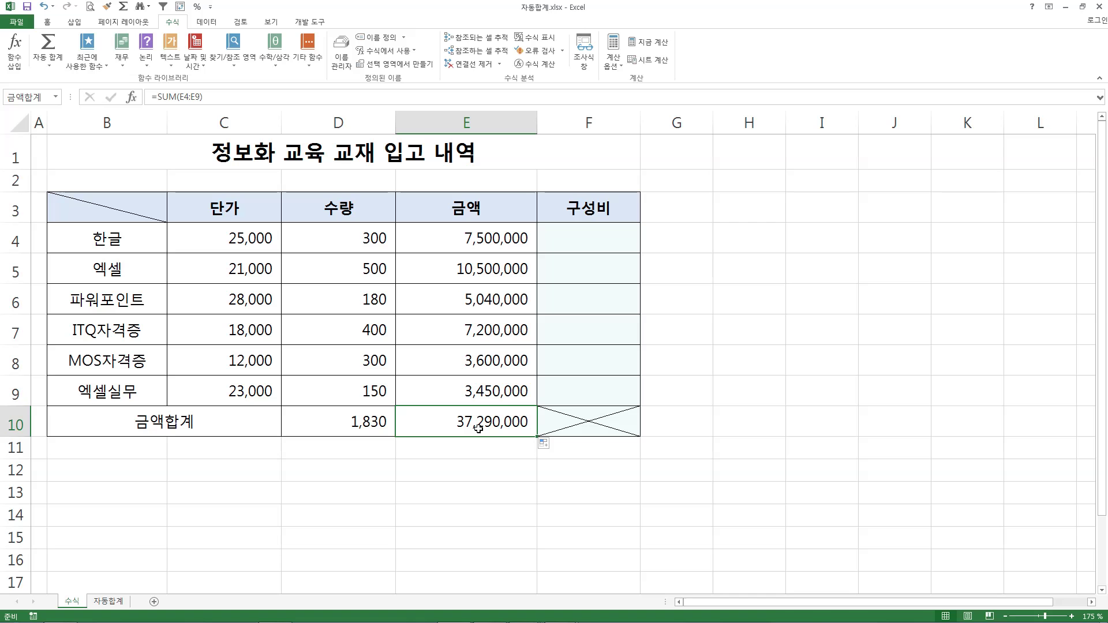
Step: Clear the totals from D10:E10 in the 금액합계 row
drag(345, 424, 435, 418)
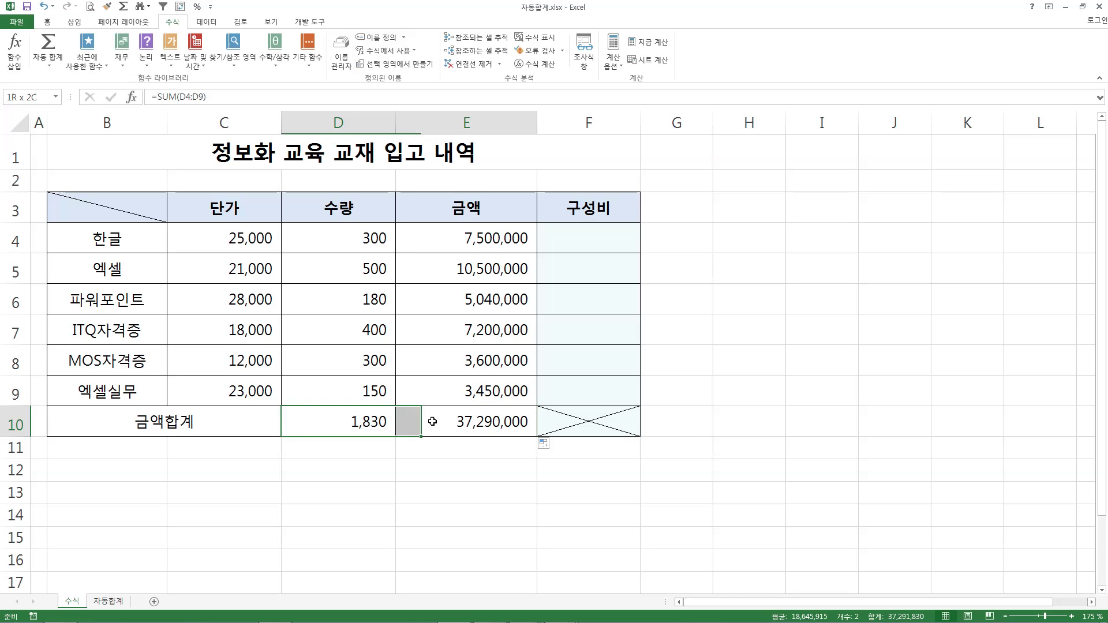
key(Delete)
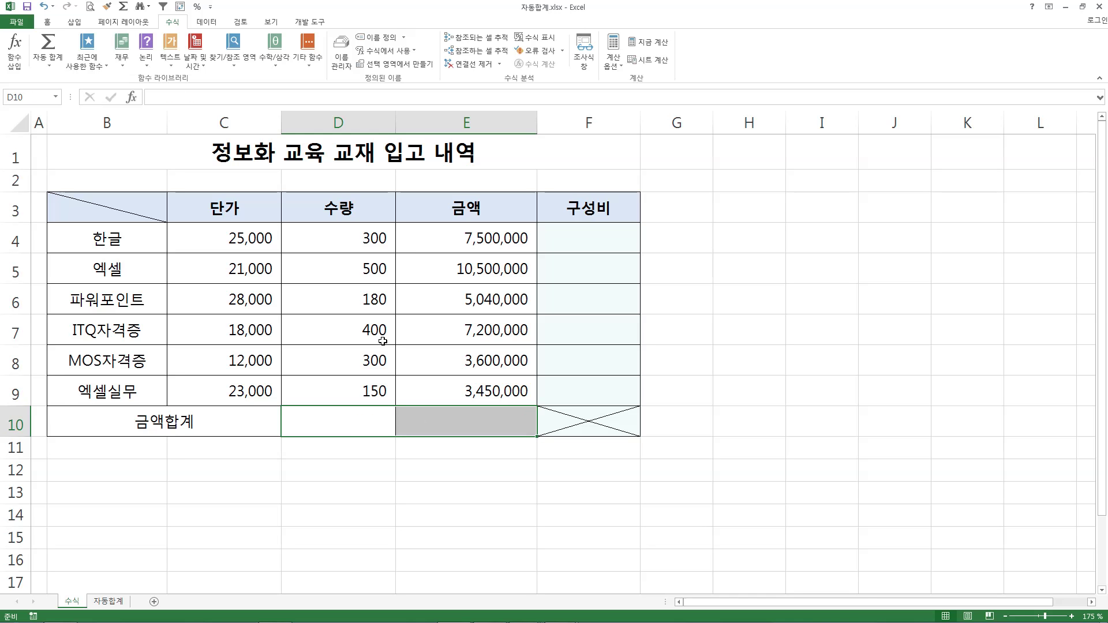
click(360, 462)
Step: Apply AutoSum to D4:E10 to total the 수량 and 금액 columns together in the 금액합계 row
drag(355, 238, 474, 418)
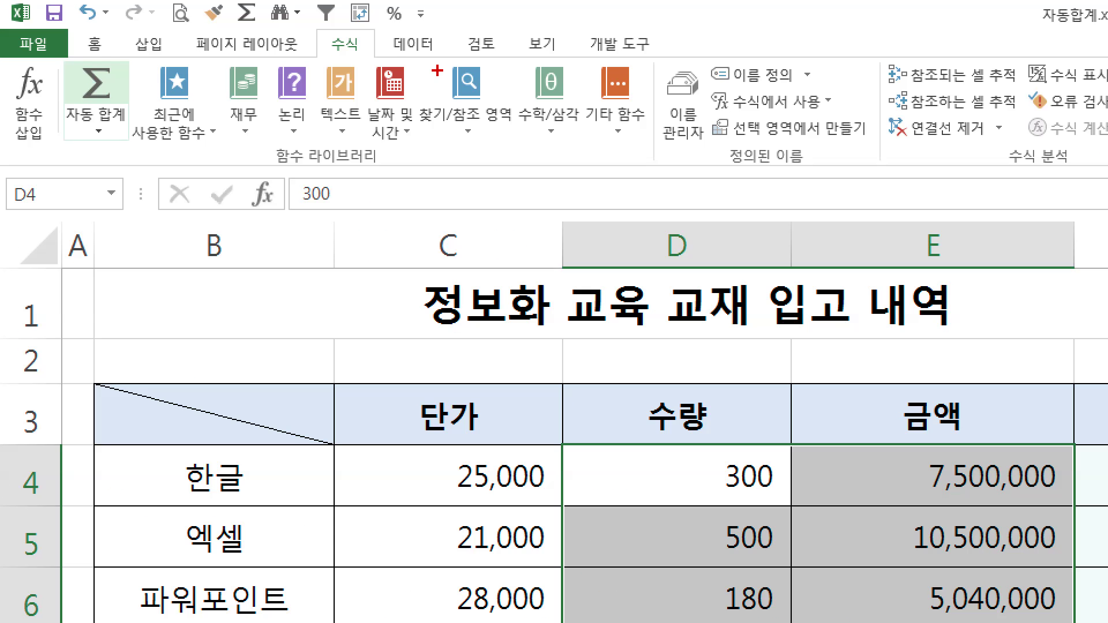
drag(330, 55, 386, 55)
drag(69, 106, 141, 106)
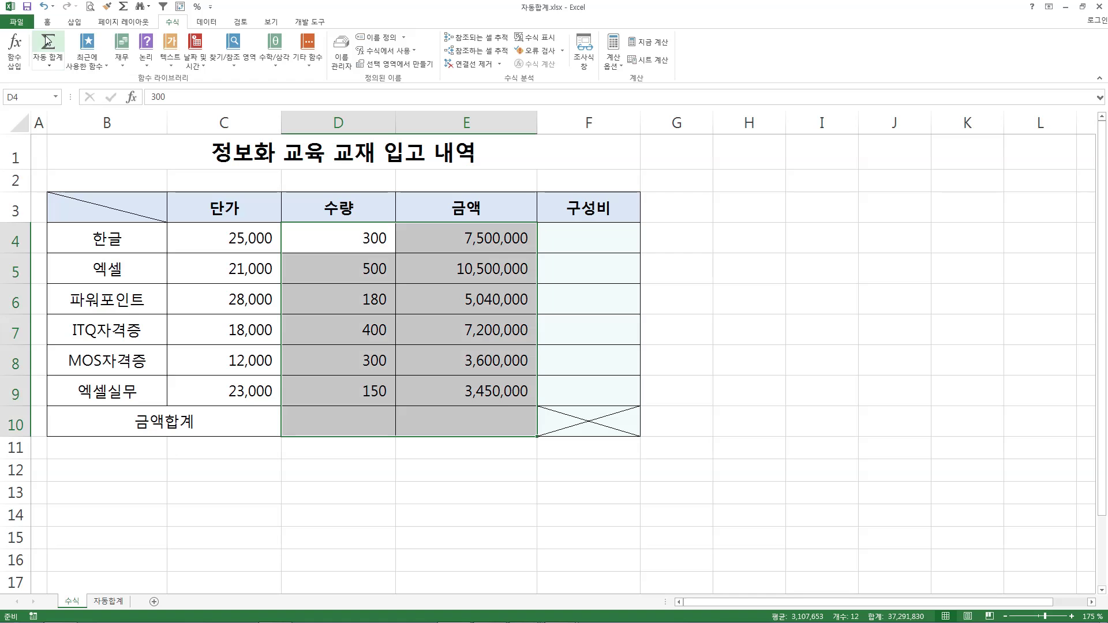
click(98, 83)
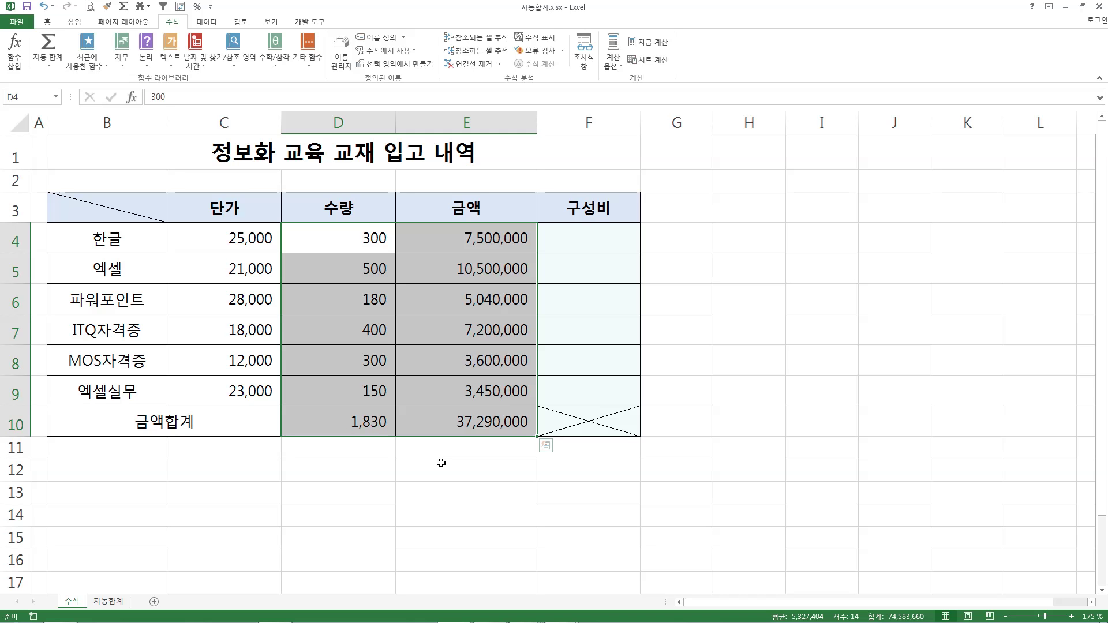
click(441, 463)
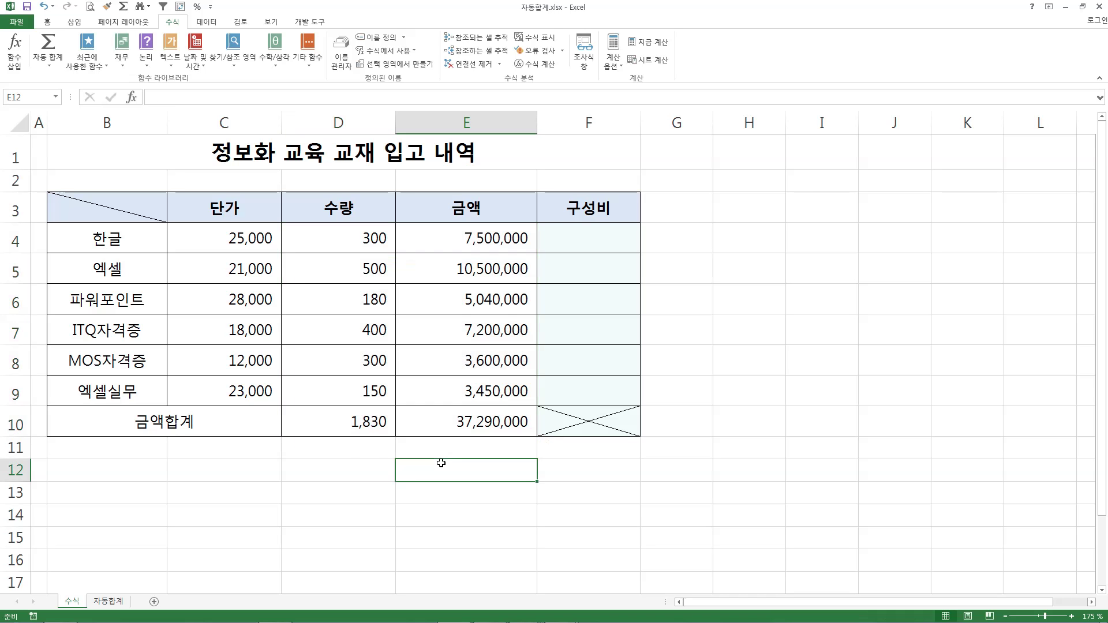
Step: On the 자동합계 sheet, apply AutoSum to C3:H15 to fill the 총합계 column and 팀별 합계 row at once
click(114, 603)
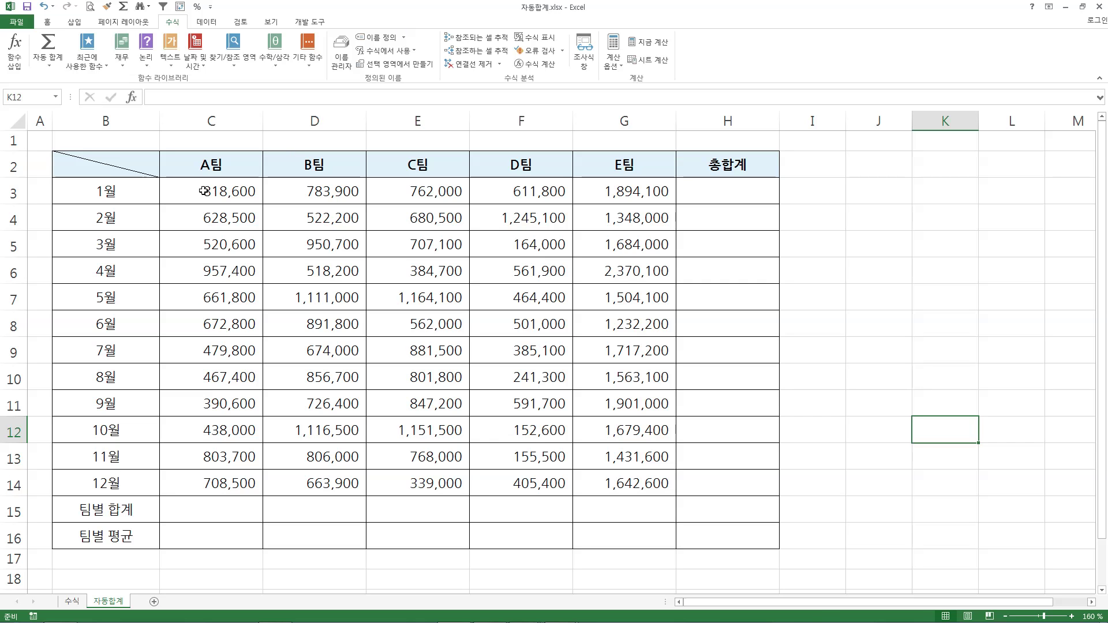
drag(205, 191, 713, 511)
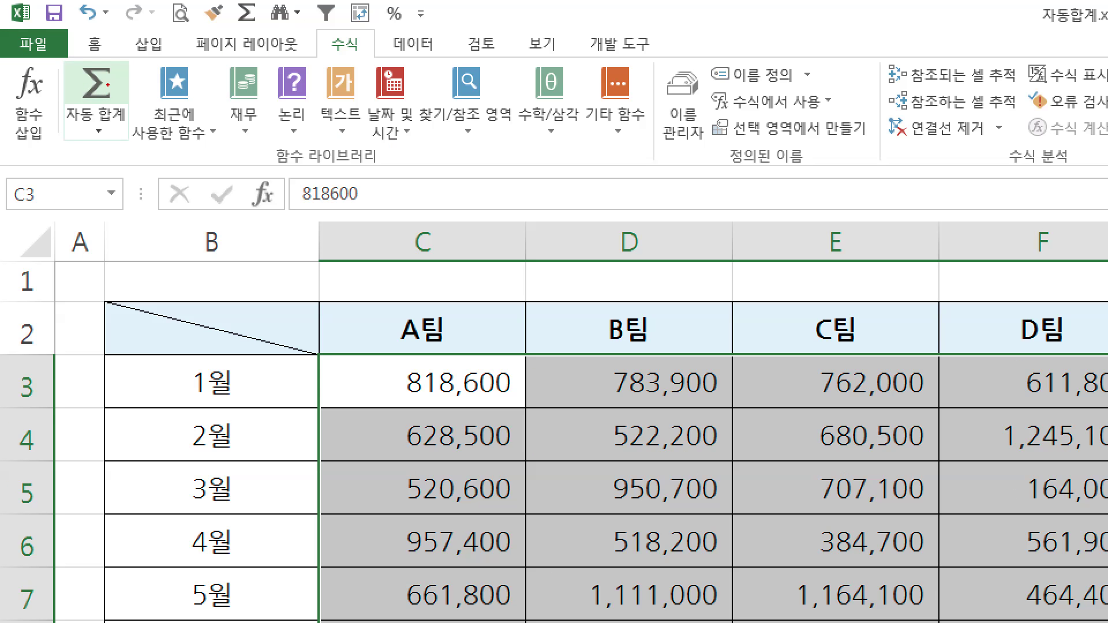
drag(84, 70, 117, 61)
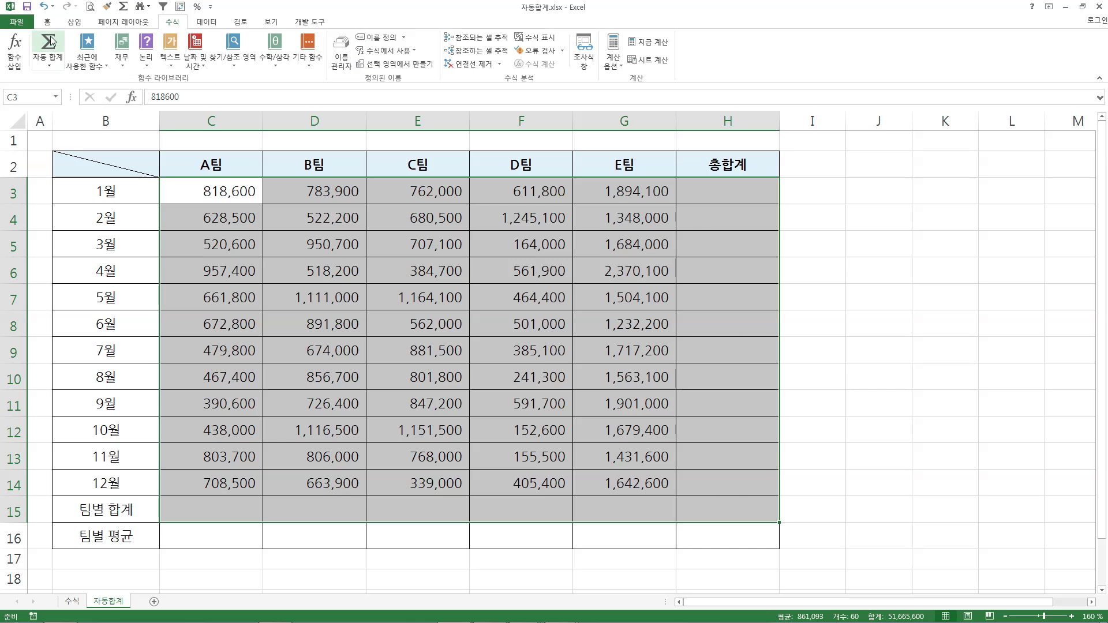
click(114, 72)
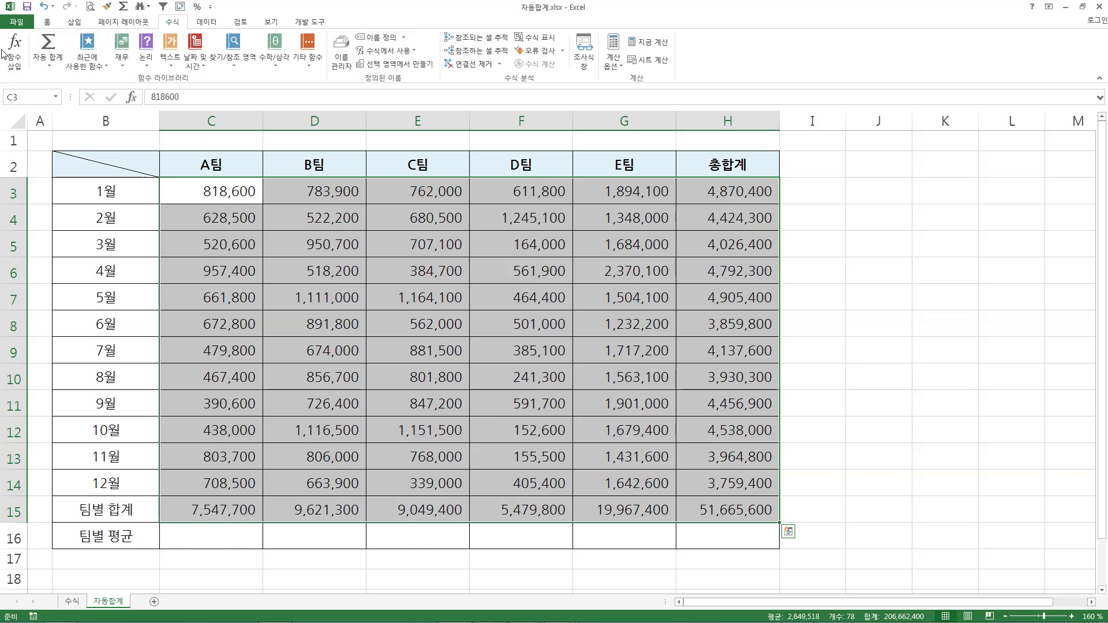
Step: Select C3:H14 together with C16:H16 and apply the AutoSum average to fill the 팀별 평균 row
click(341, 528)
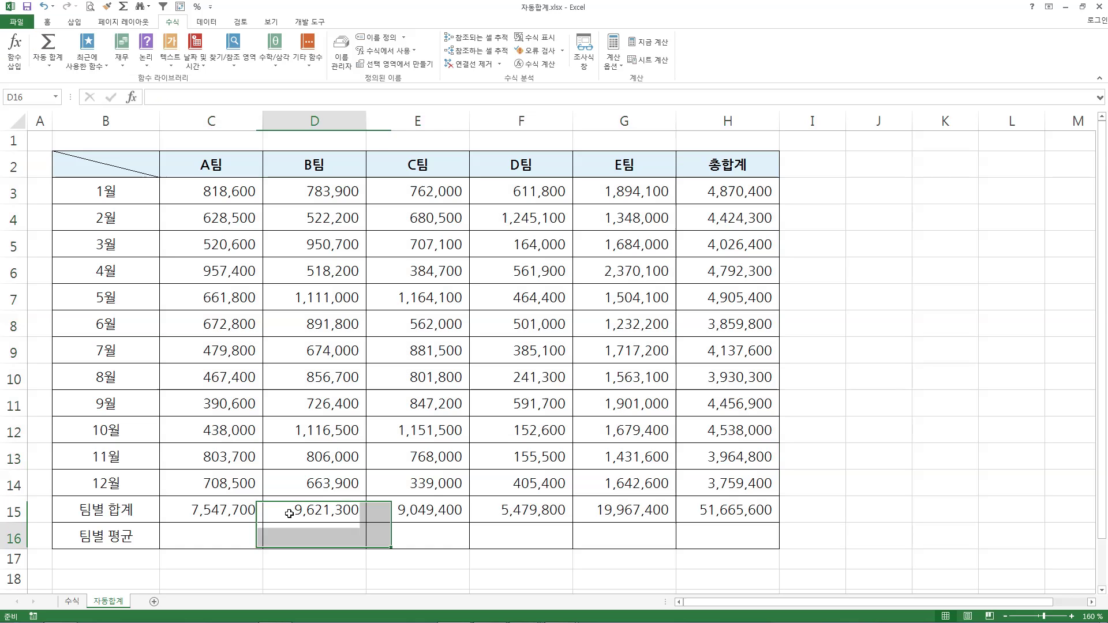
click(213, 533)
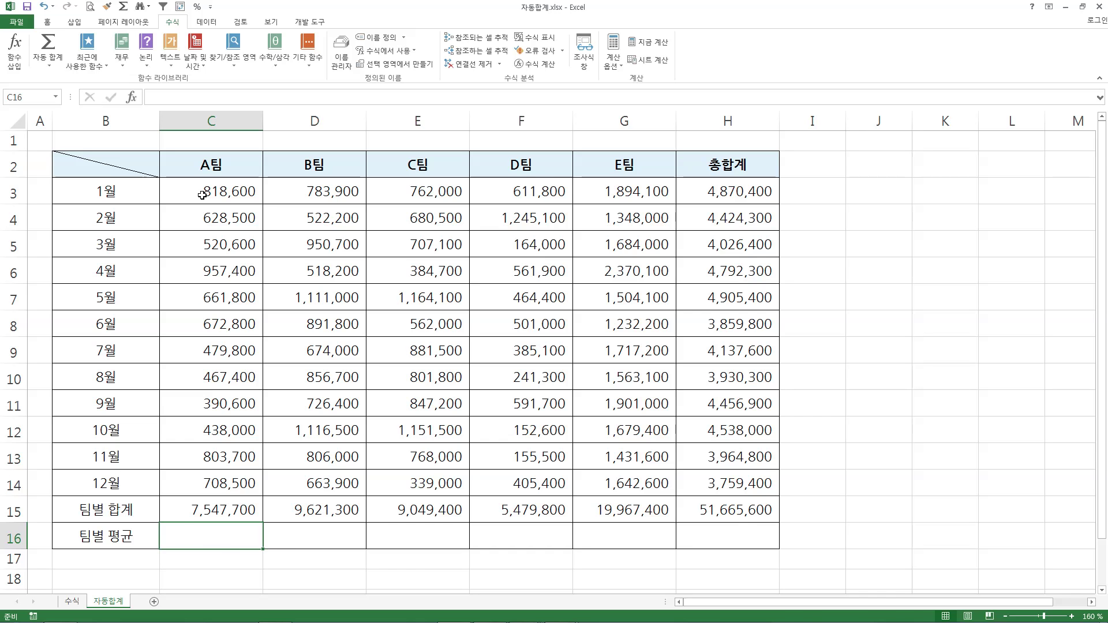
drag(202, 195, 719, 539)
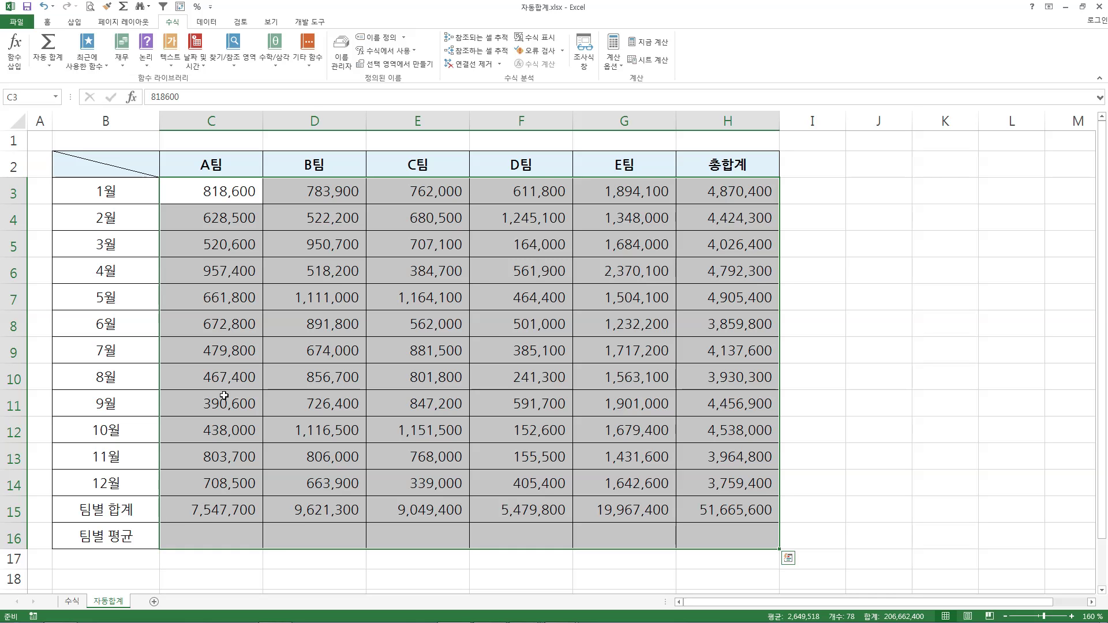
drag(218, 188, 490, 494)
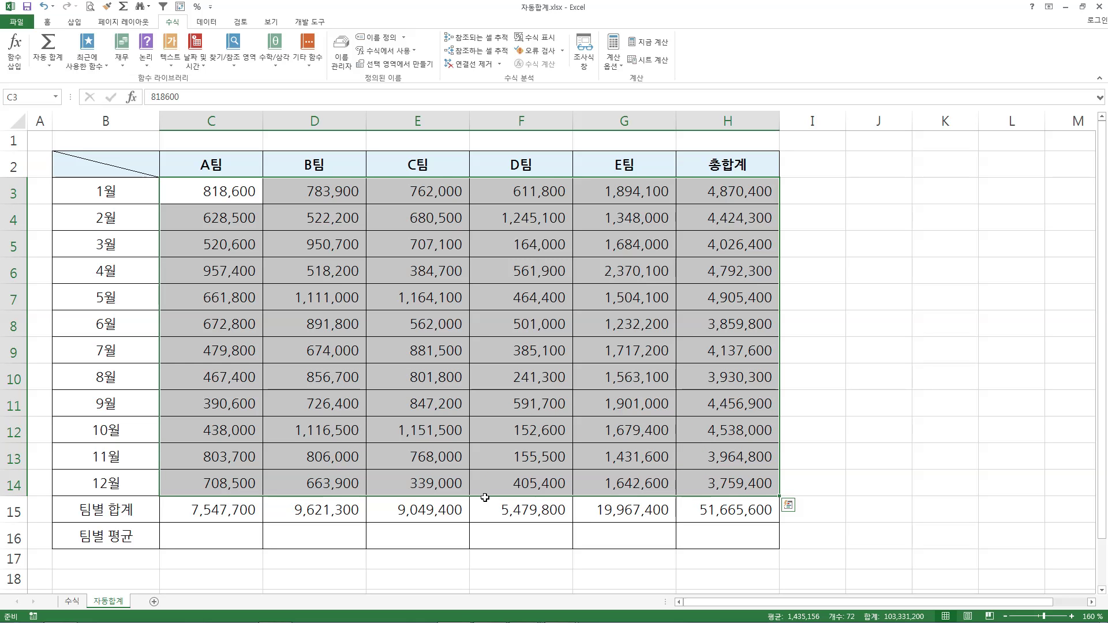
ctrl+click(205, 537)
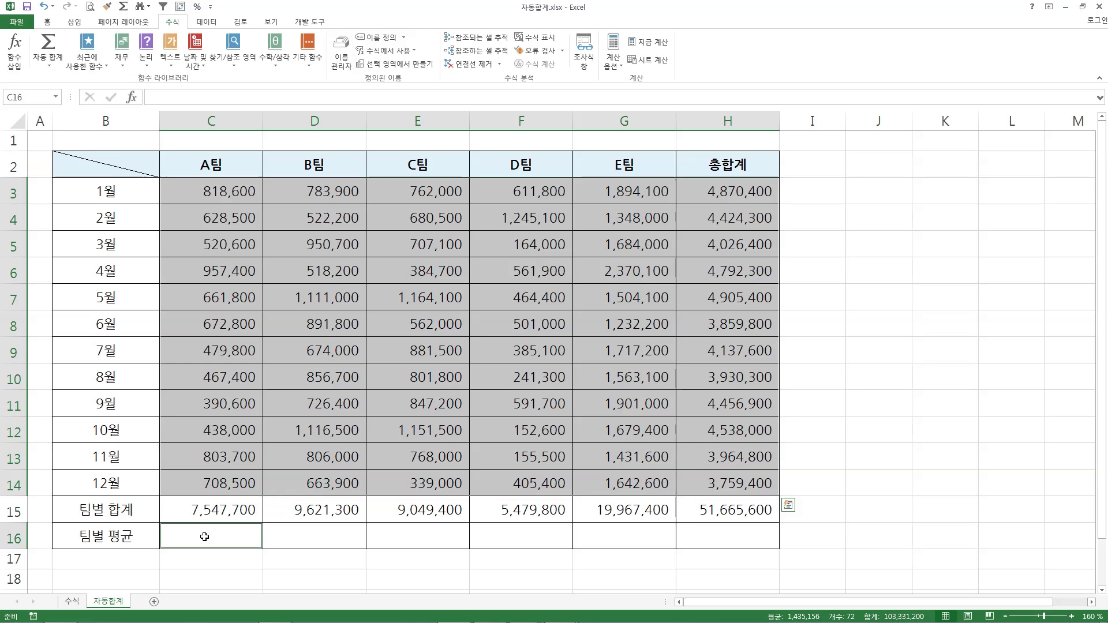
mouse_move(204, 537)
mouse_down()
mouse_move(717, 547)
mouse_move(697, 535)
mouse_up()
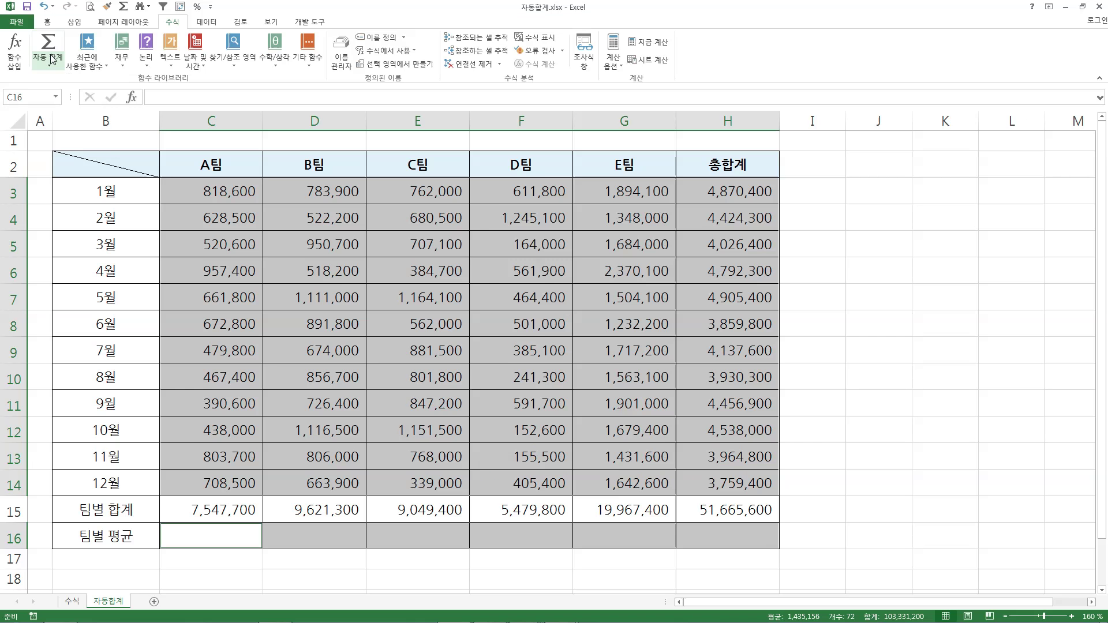
click(99, 131)
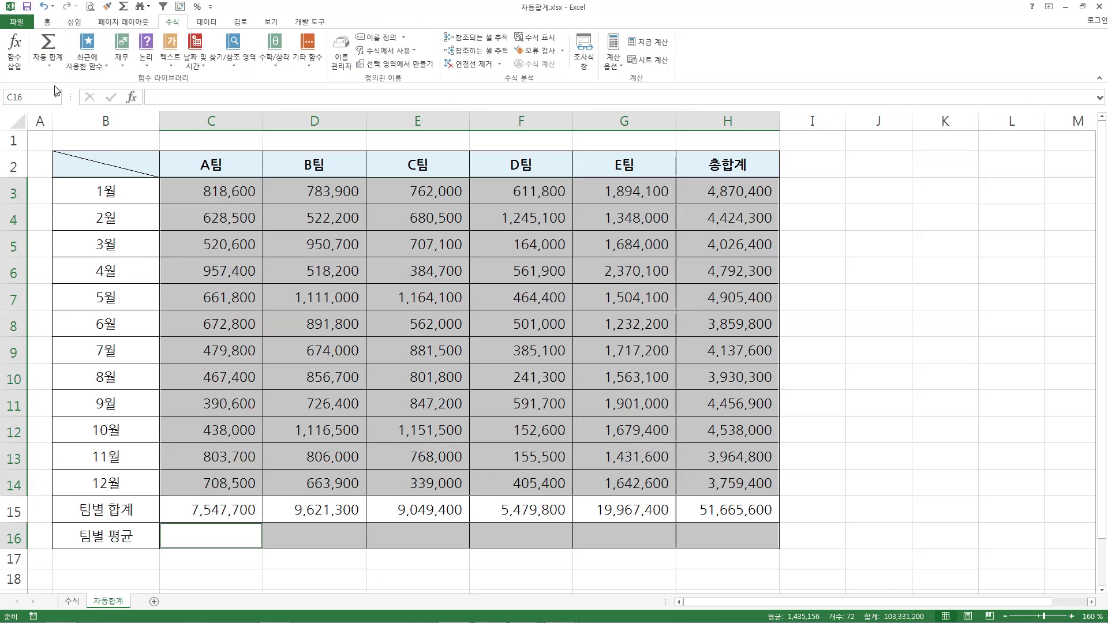
click(96, 131)
click(119, 193)
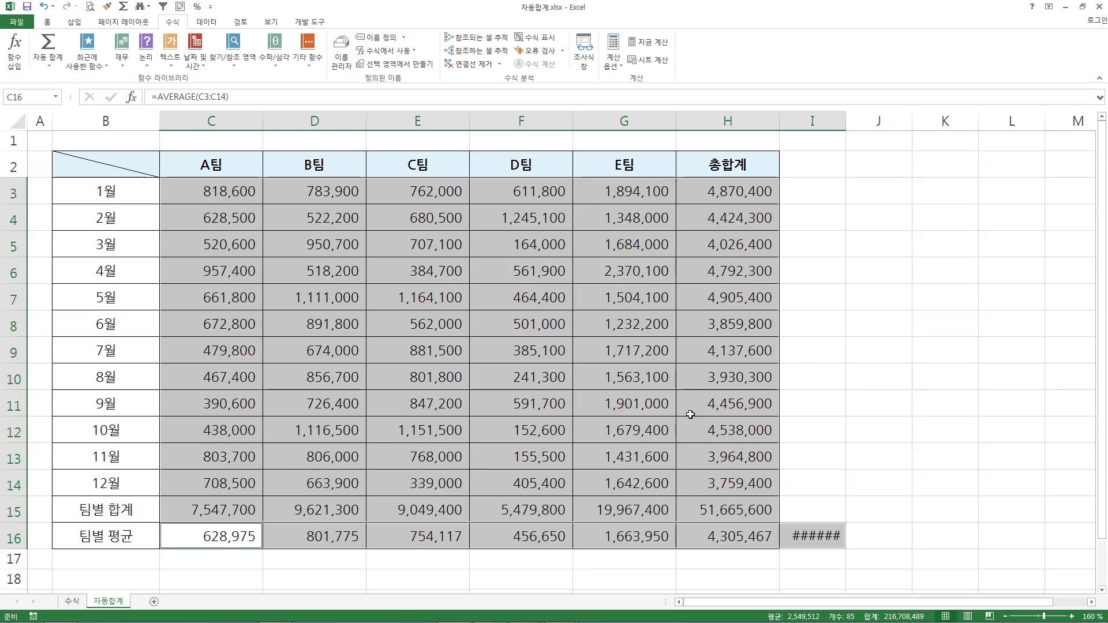
Step: Inspect the average formulas across the 팀별 평균 row and in the extra cell I16
click(233, 546)
click(440, 533)
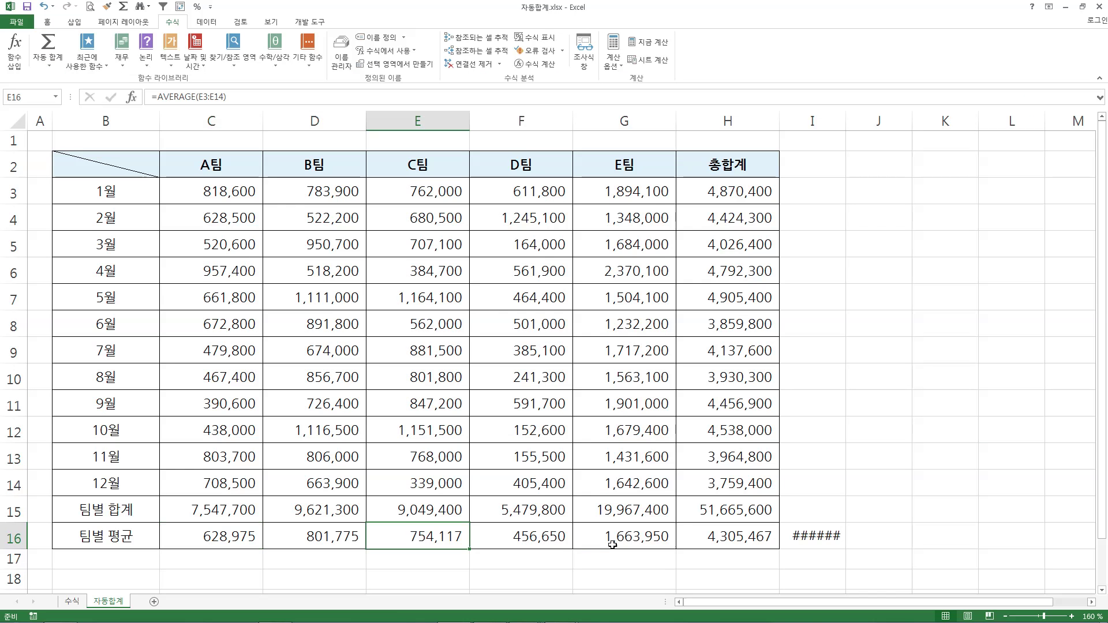
click(621, 536)
click(728, 537)
click(819, 537)
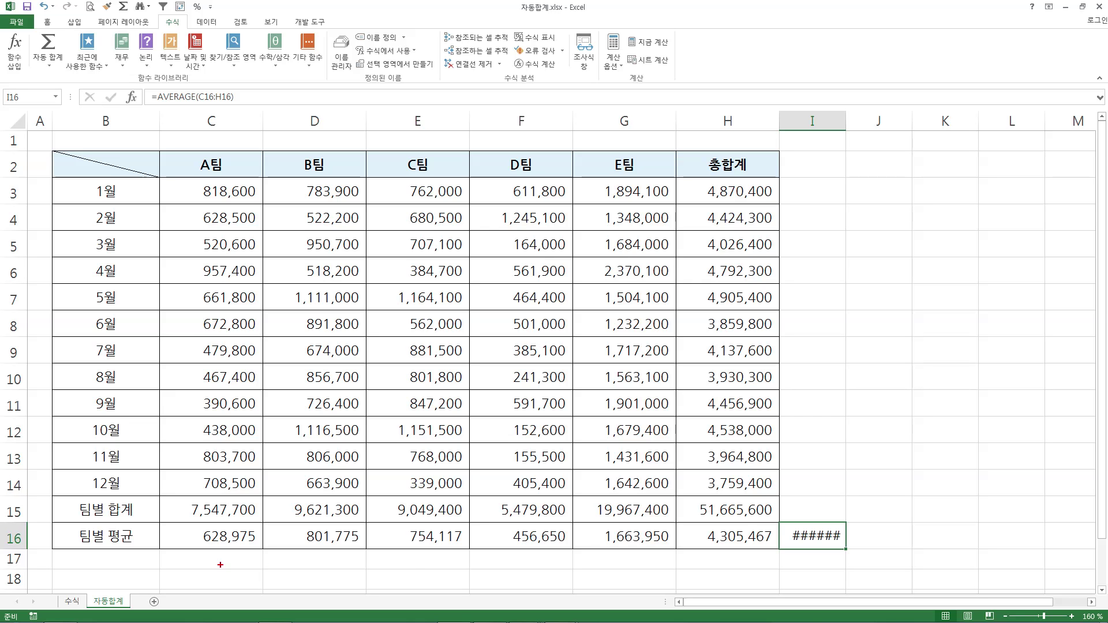
drag(220, 565, 662, 569)
drag(862, 536, 818, 562)
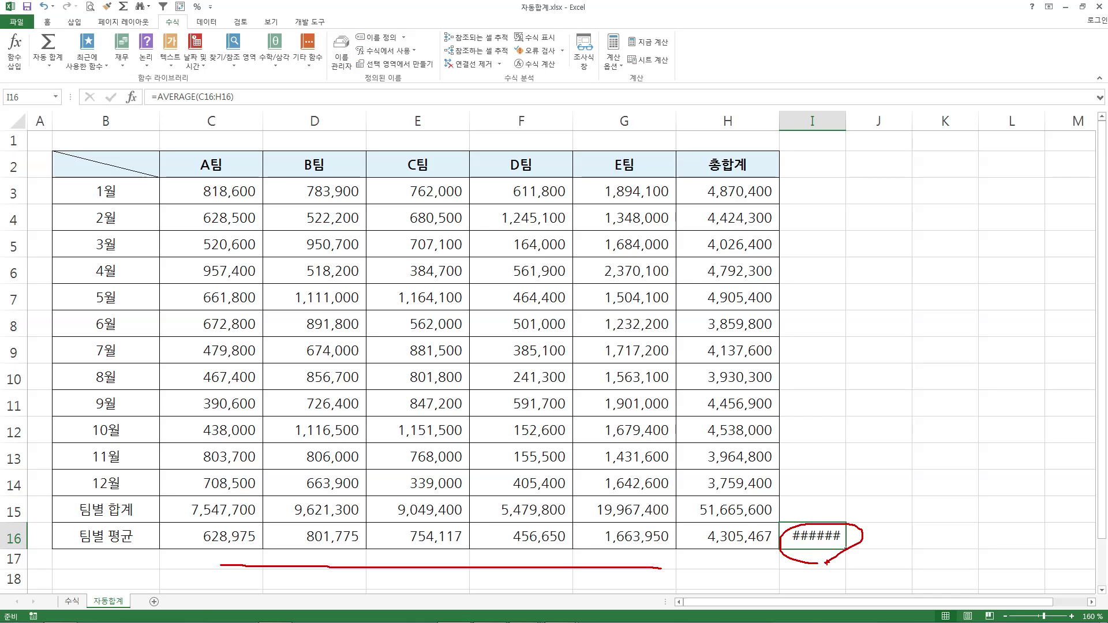
Step: Clear the extra average in I16, check the formula in C16, and delete the averages in the 팀별 평균 row, C16:H16
key(Escape)
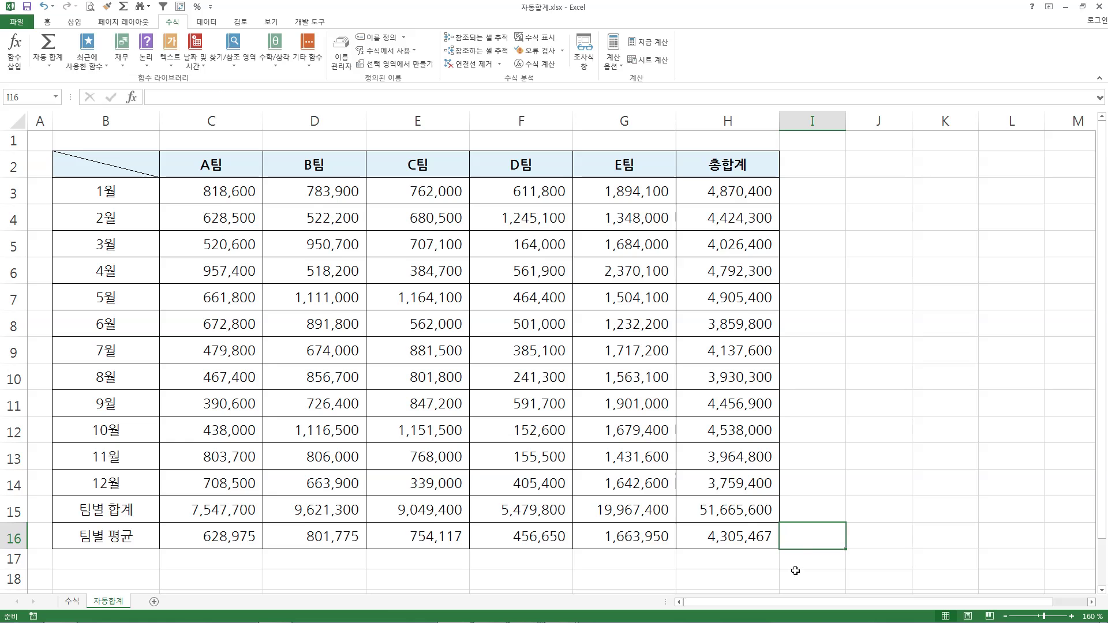
click(212, 536)
double_click(212, 536)
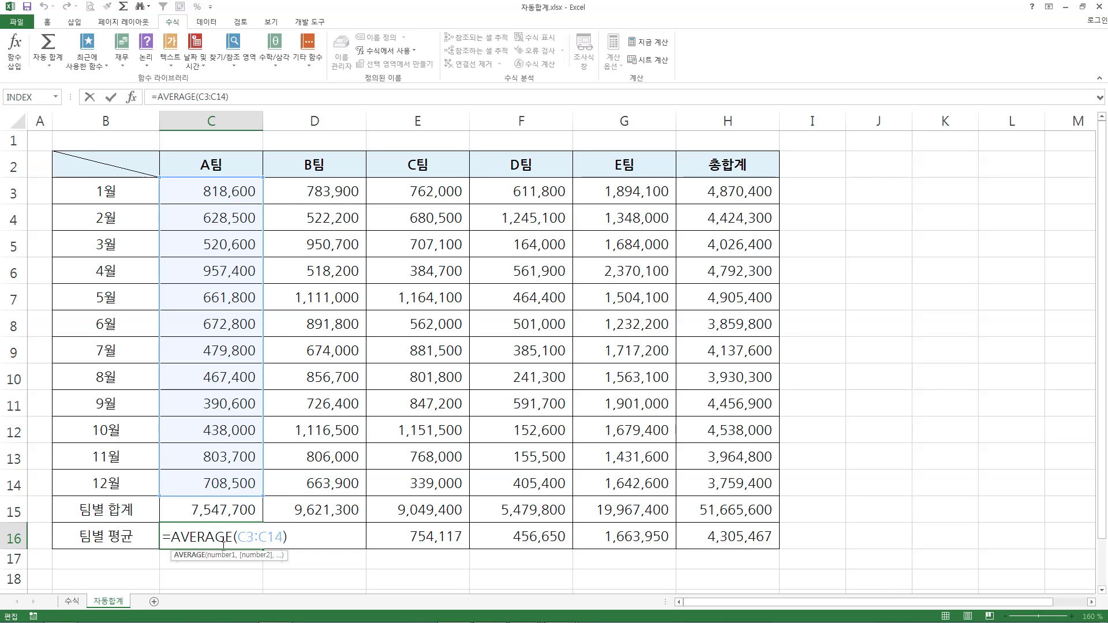
key(ctrl+Return)
drag(212, 541, 727, 536)
key(Delete)
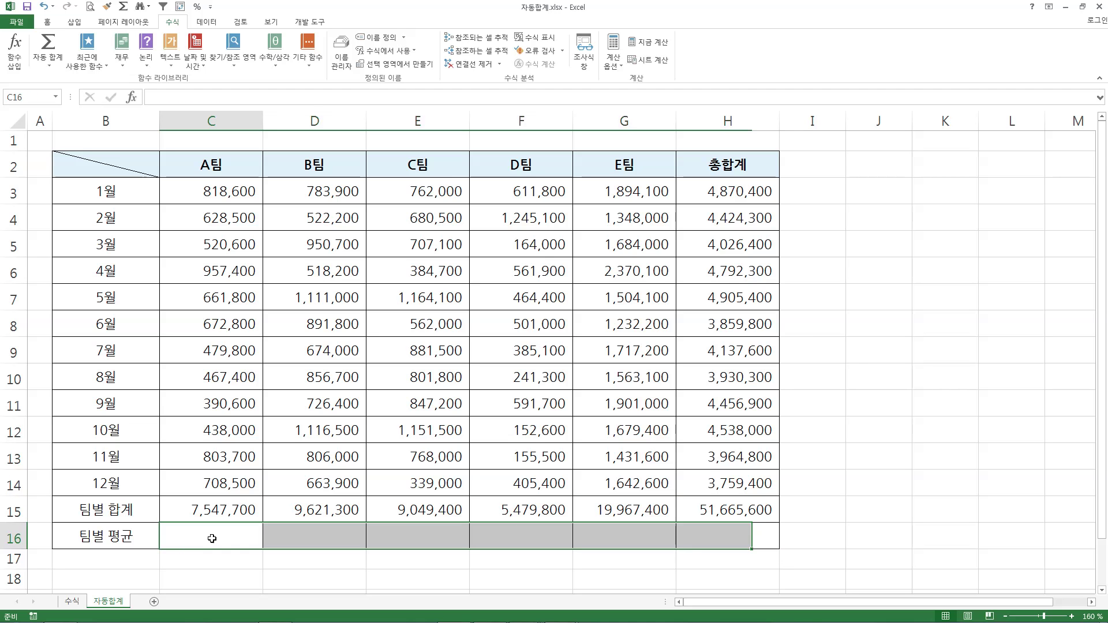
Step: Insert the AutoSum average in C16 and set its range to C3:C14, leaving out the 팀별 합계 row
click(219, 531)
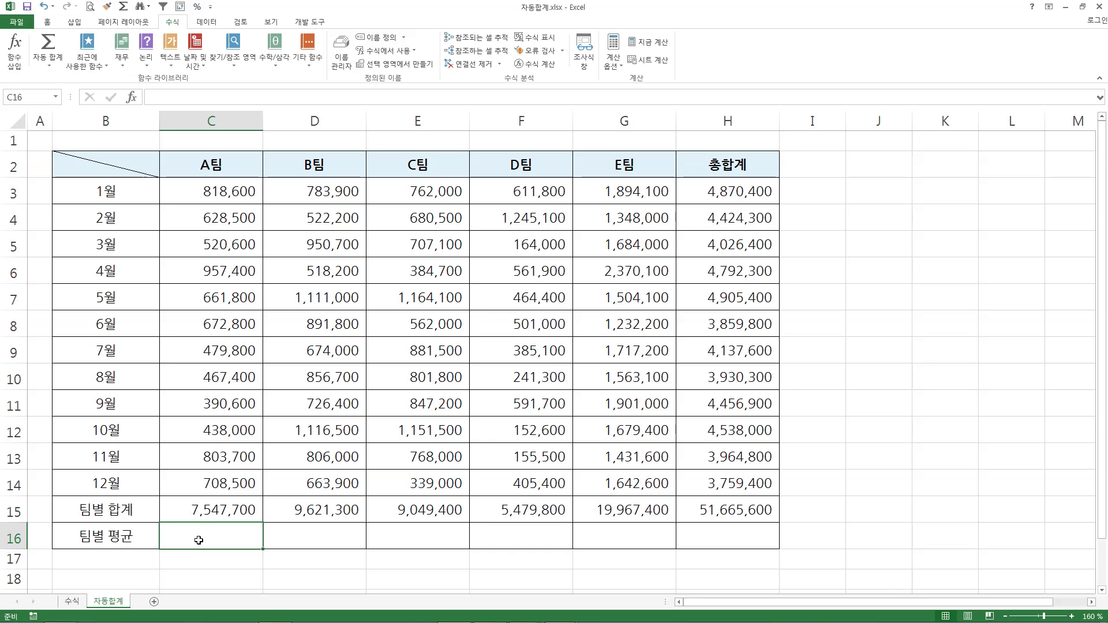
click(47, 67)
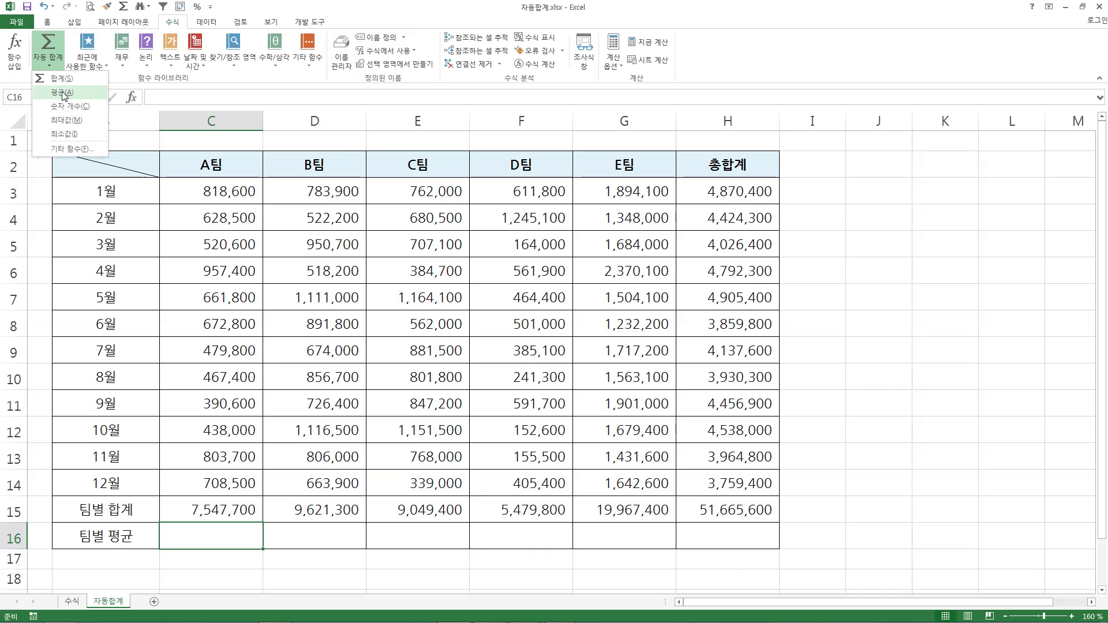
click(124, 185)
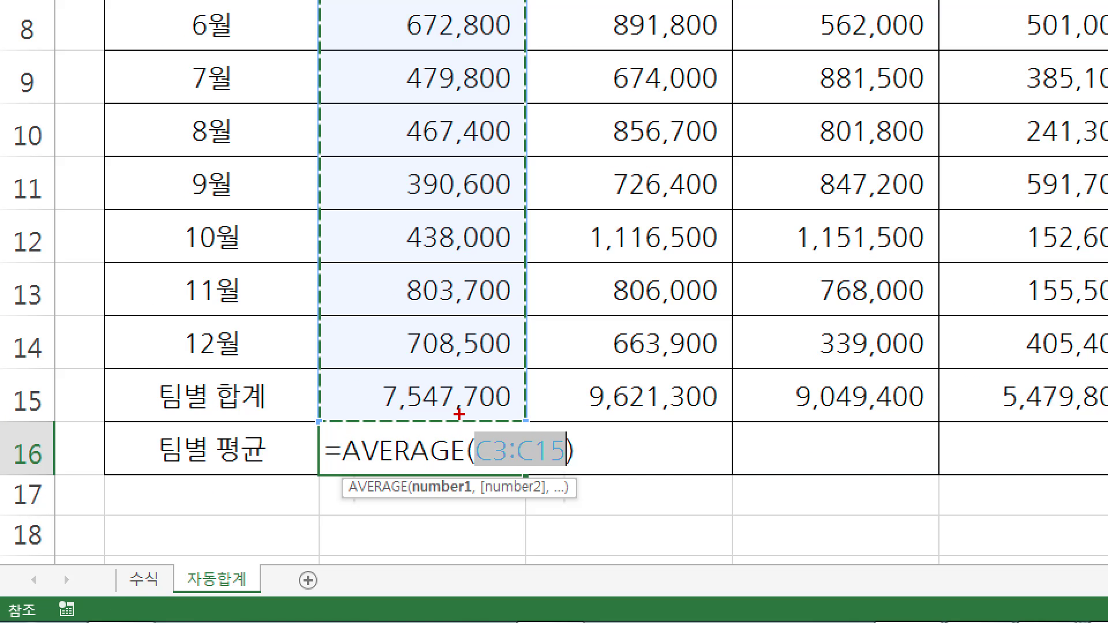
drag(459, 414, 501, 359)
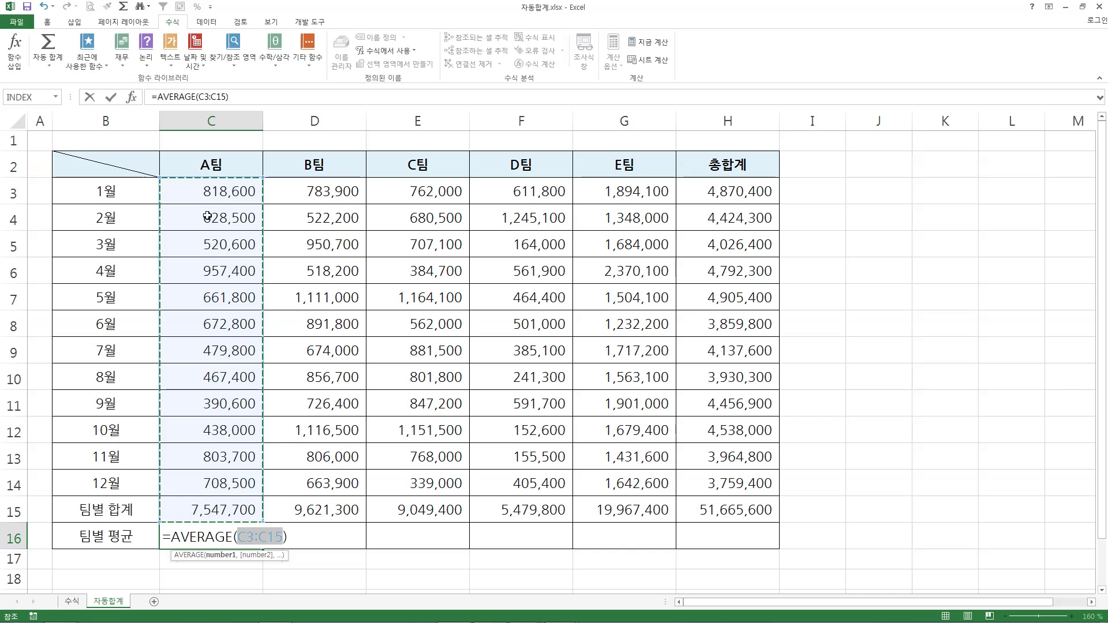
drag(211, 191, 200, 486)
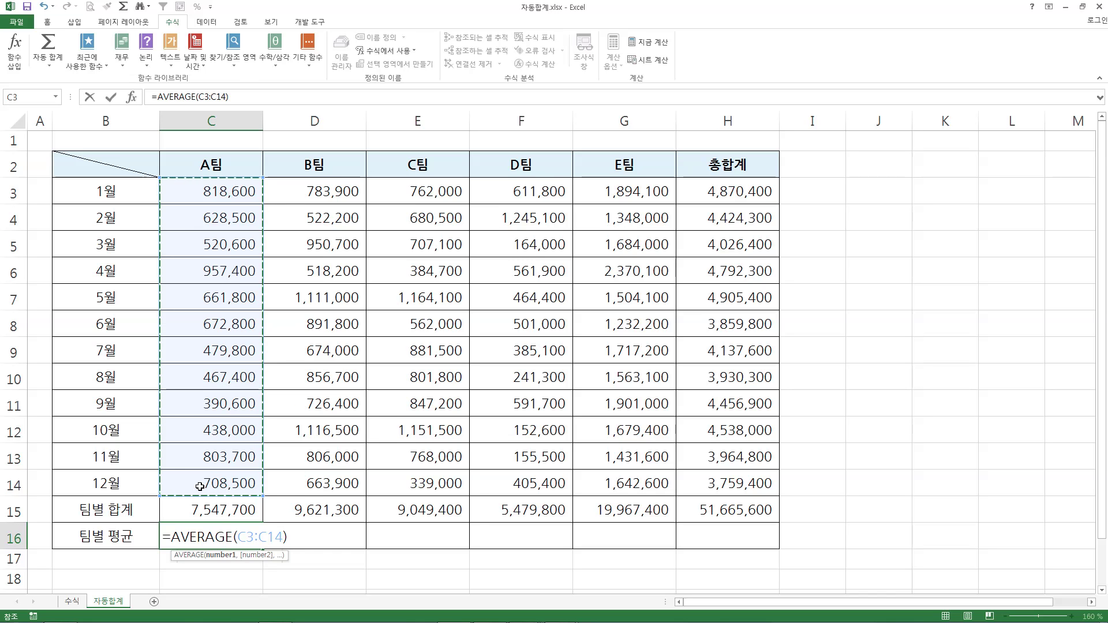
key(Return)
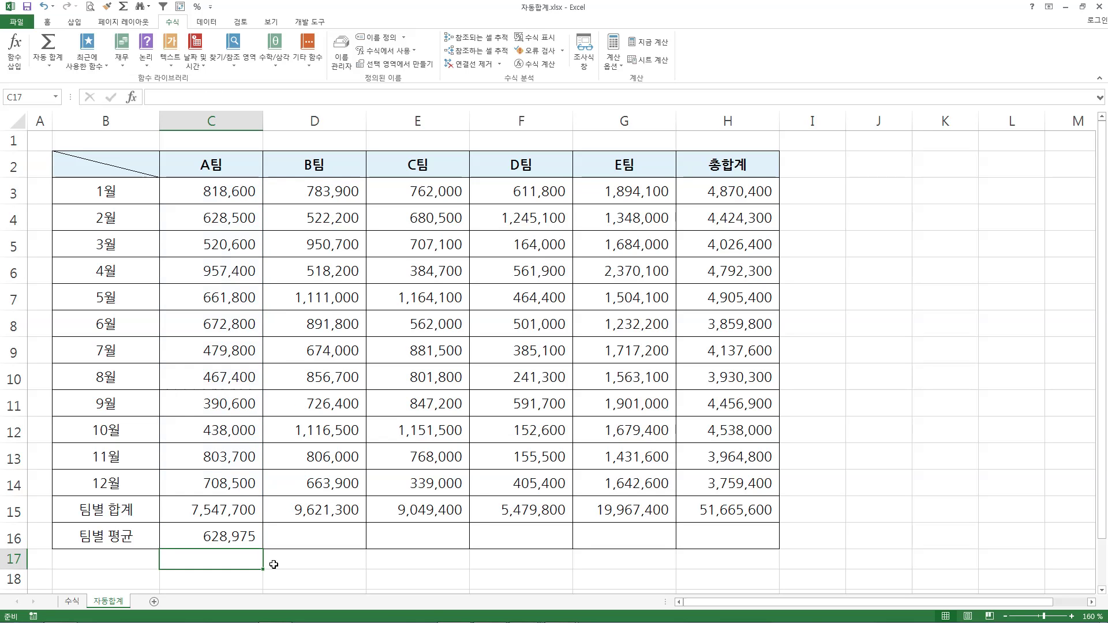
Step: Fill the average formula from C16 across the 팀별 평균 row to G16
key(Up)
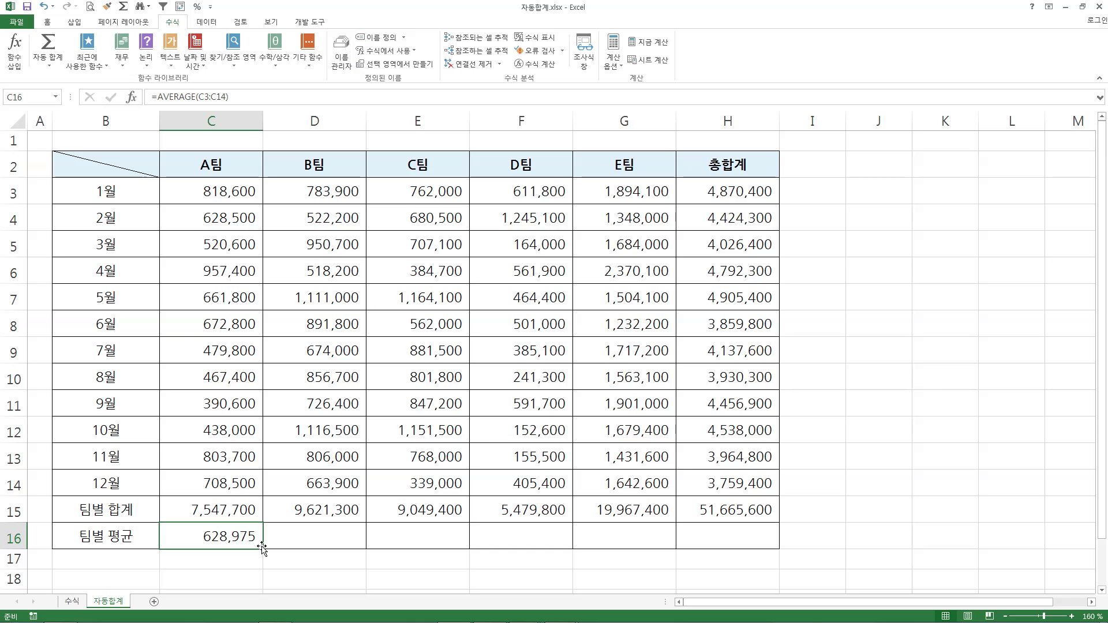
drag(526, 474, 923, 456)
drag(461, 540, 654, 551)
click(352, 577)
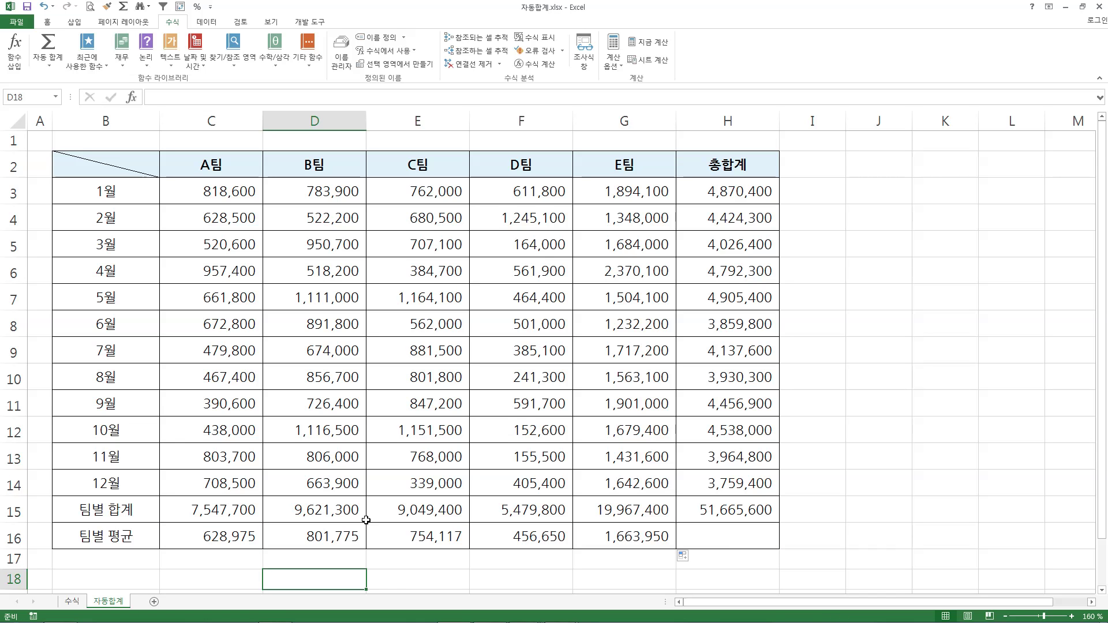
click(506, 300)
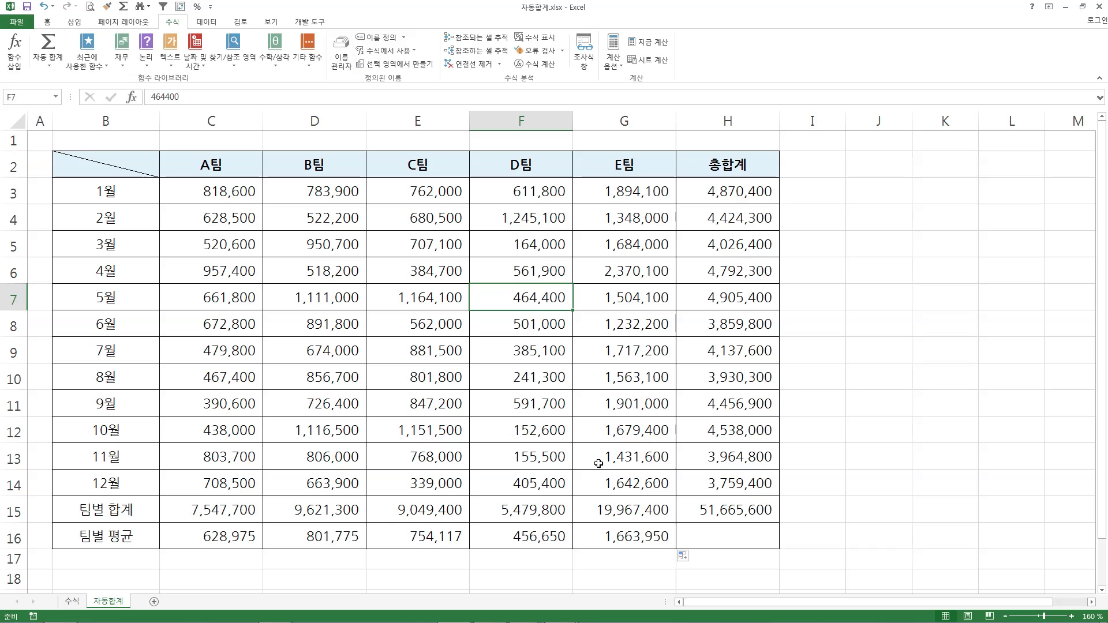
click(442, 324)
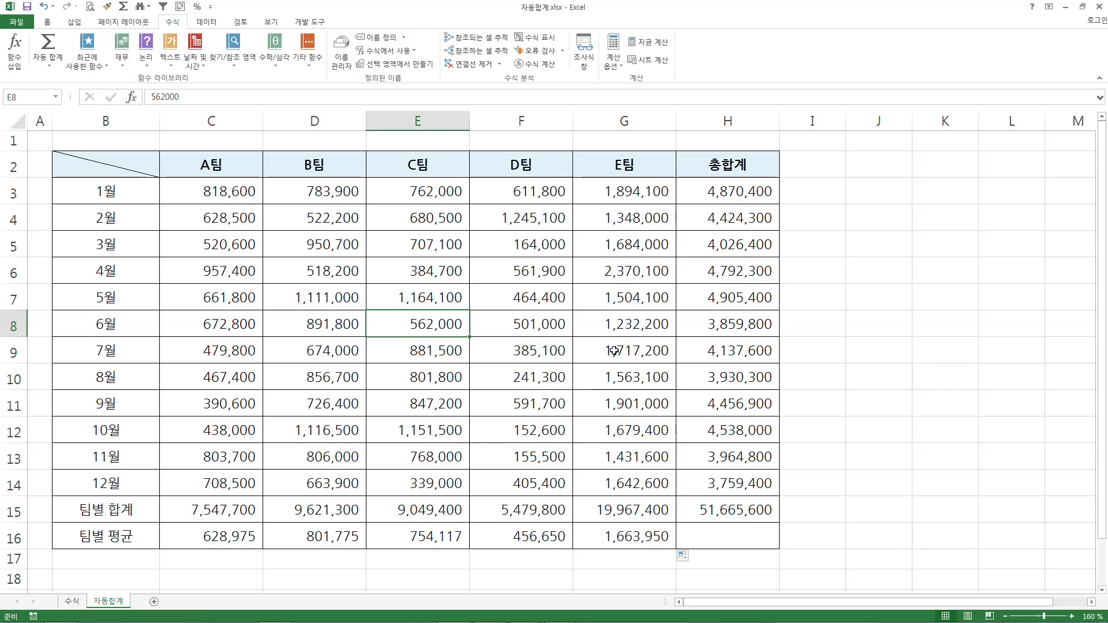